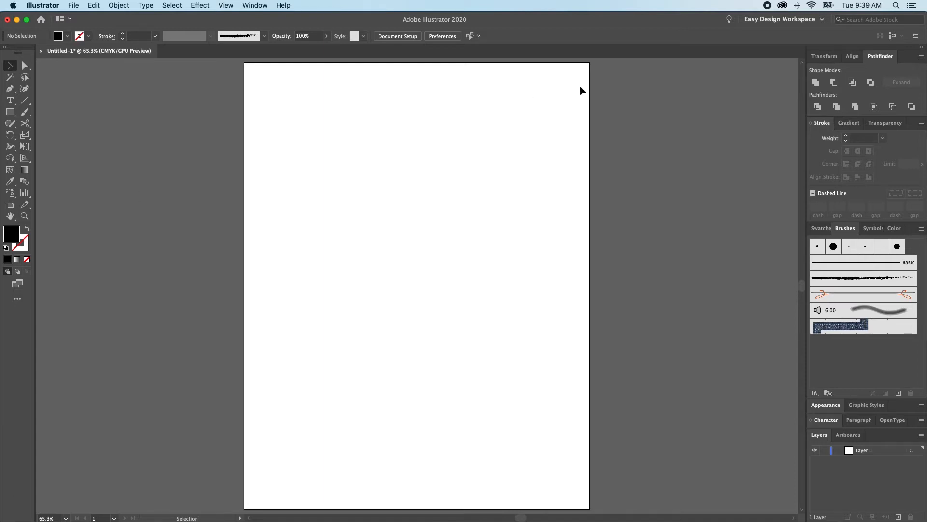
# - Enable filling of new brush strokes in the Paintbrush tool options
pyautogui.click(259, 5)
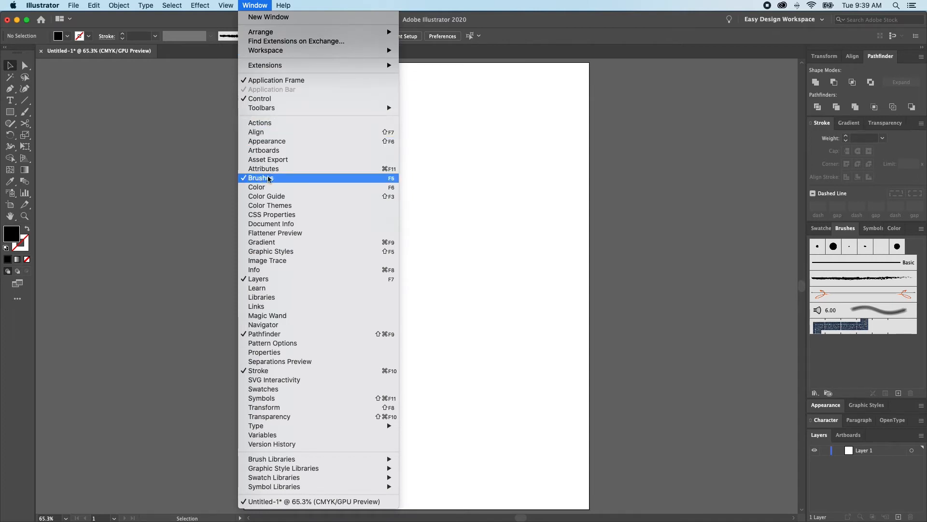
pyautogui.click(488, 183)
pyautogui.click(24, 112)
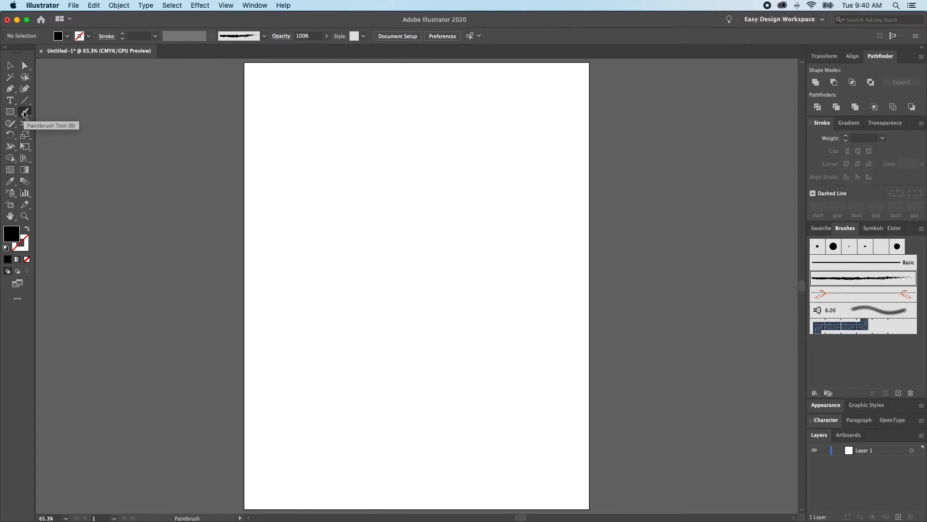
pyautogui.doubleClick(24, 113)
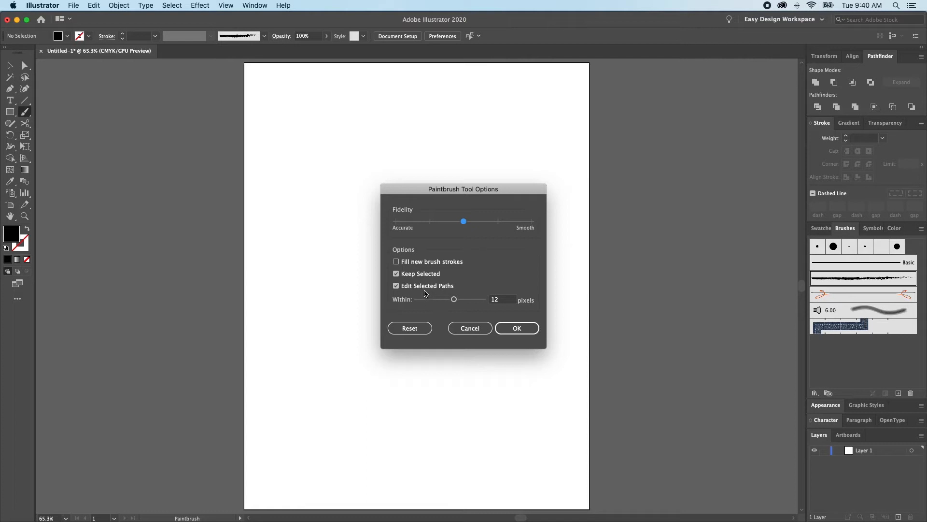
pyautogui.click(405, 262)
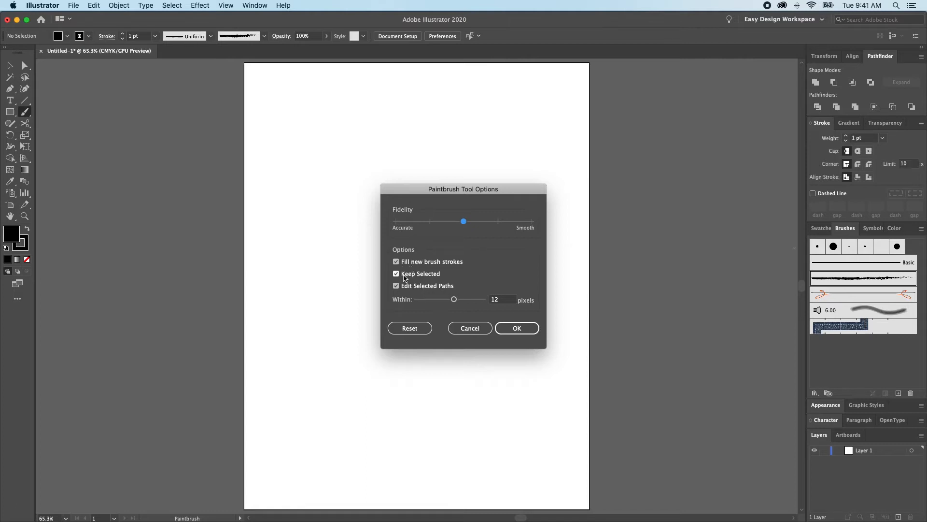
pyautogui.click(519, 330)
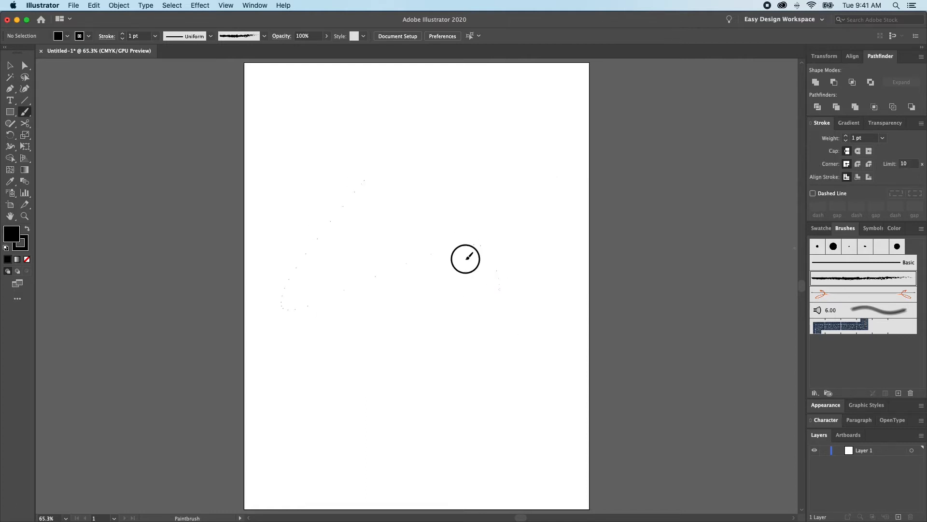
# - Paint a looping freeform stroke about 6.9 by 7.5 in on the artboard and apply the 5 pt. Oval brush to it
pyautogui.moveTo(483, 414)
pyautogui.mouseDown()
pyautogui.moveTo(406, 269)
pyautogui.moveTo(331, 238)
pyautogui.moveTo(537, 281)
pyautogui.mouseUp()
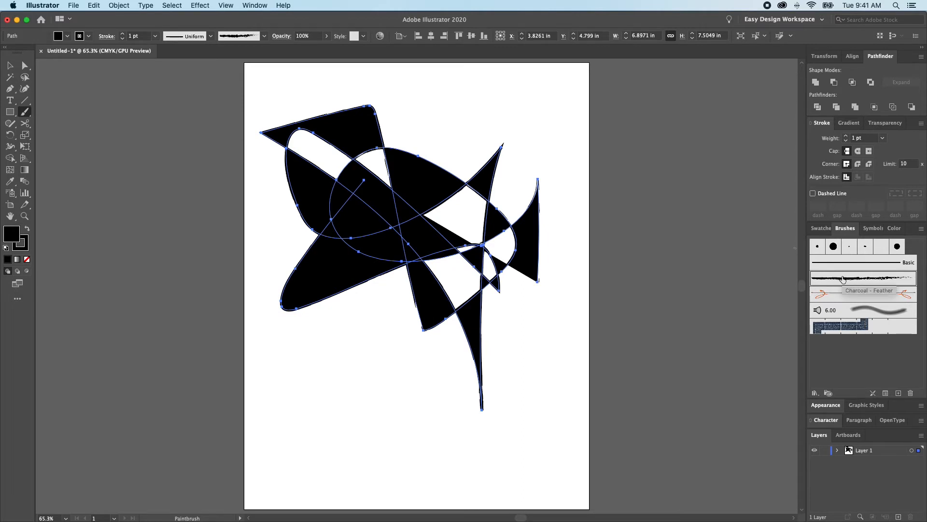
pyautogui.click(863, 248)
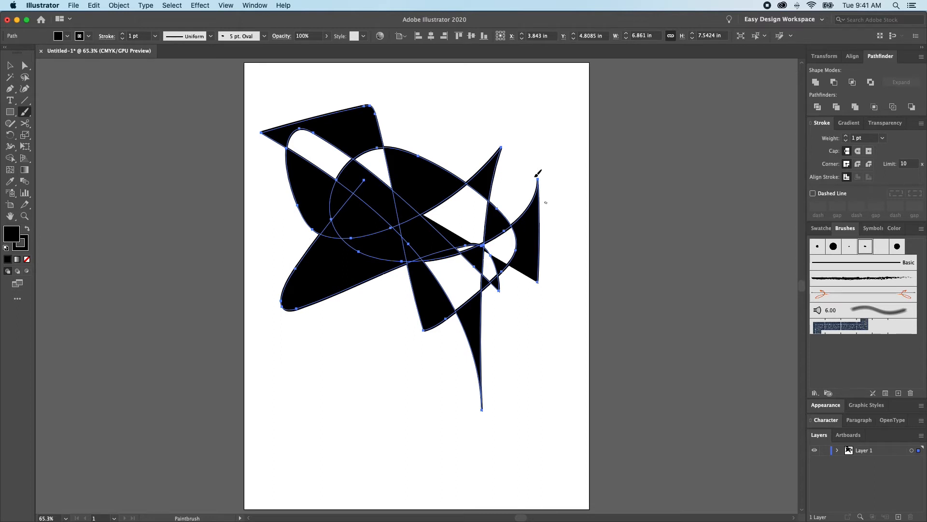
# - Thicken the selected stroke by enlarging its brush size, and remove the path's fill
pyautogui.press(']')
pyautogui.press(']')
pyautogui.press(']')
pyautogui.press(']')
pyautogui.press(']')
pyautogui.press(']')
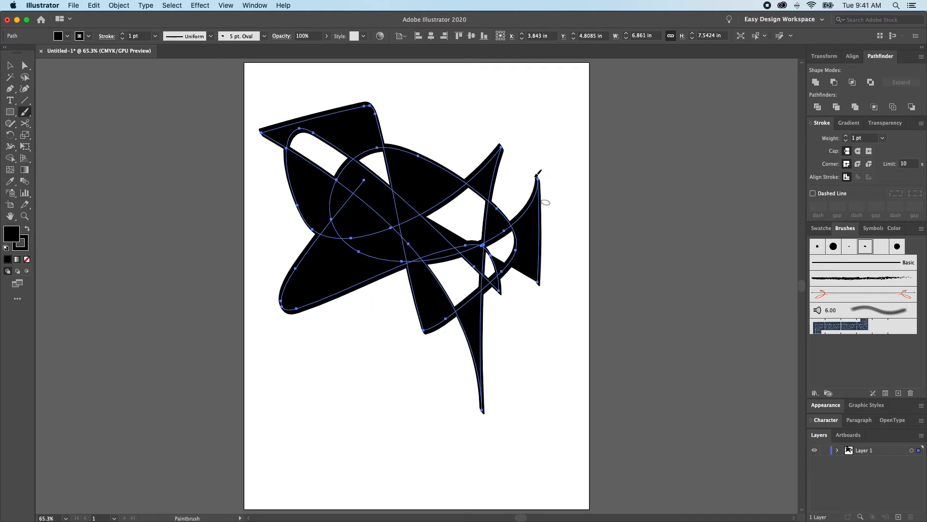
pyautogui.press(']')
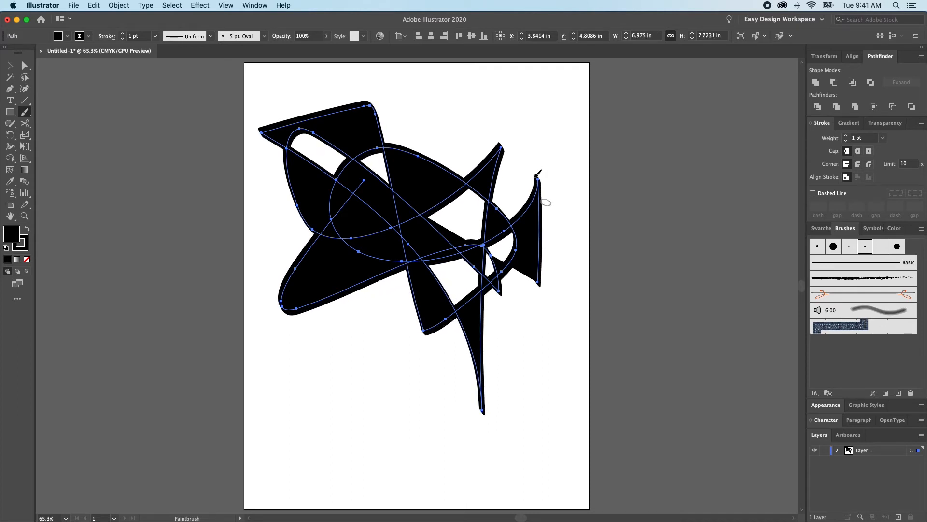
pyautogui.press('/')
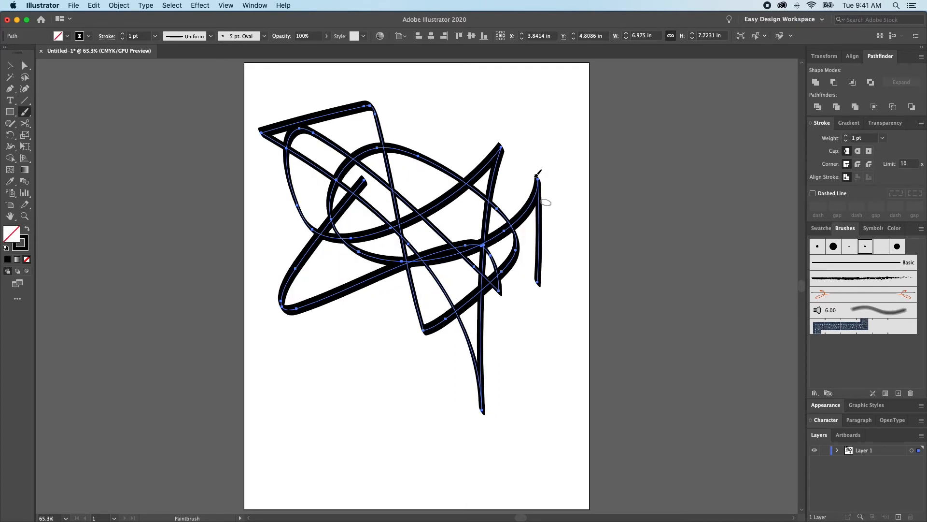
pyautogui.keyDown('super'); pyautogui.click(489, 301); pyautogui.keyUp('super')
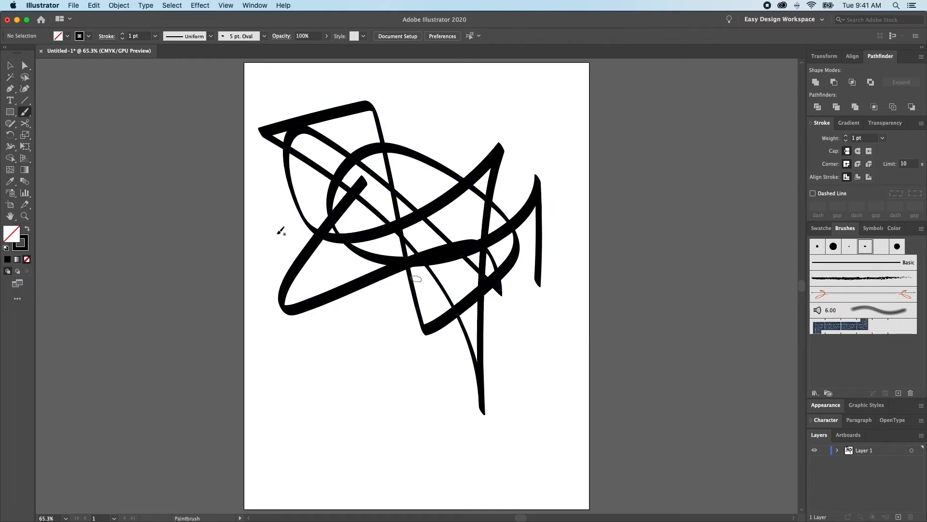
# - Disable filling of new brush strokes in the Paintbrush tool options and paint another test stroke on the artboard
pyautogui.doubleClick(24, 112)
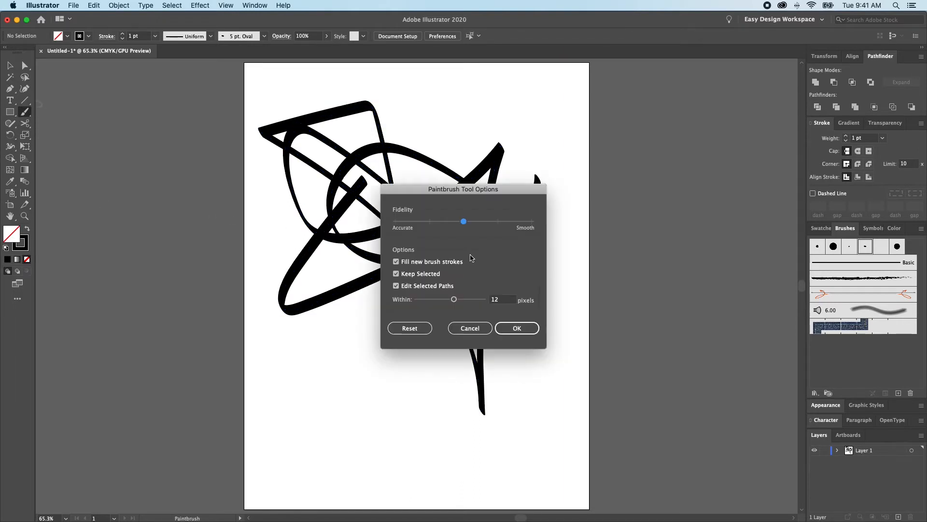
pyautogui.click(396, 262)
pyautogui.click(515, 327)
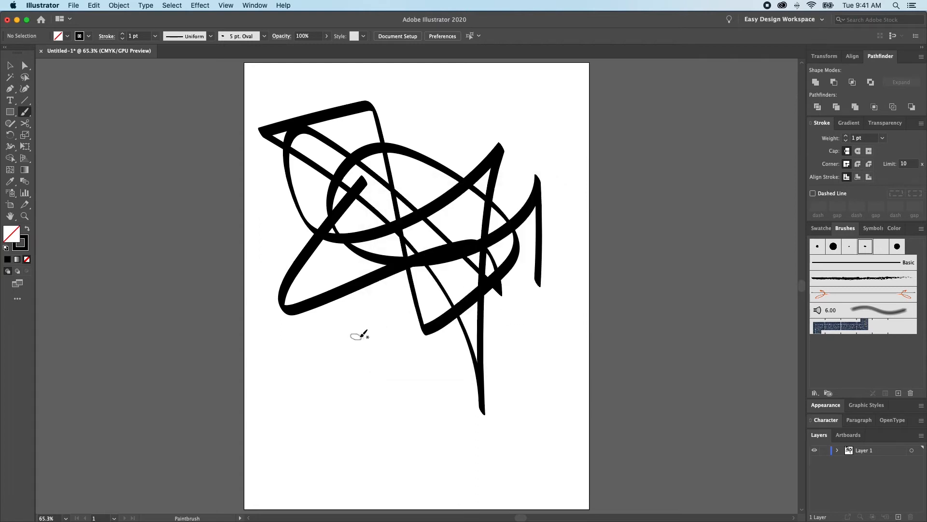
pyautogui.moveTo(339, 327)
pyautogui.mouseDown()
pyautogui.moveTo(439, 406)
pyautogui.moveTo(488, 282)
pyautogui.moveTo(512, 264)
pyautogui.moveTo(461, 332)
pyautogui.mouseUp()
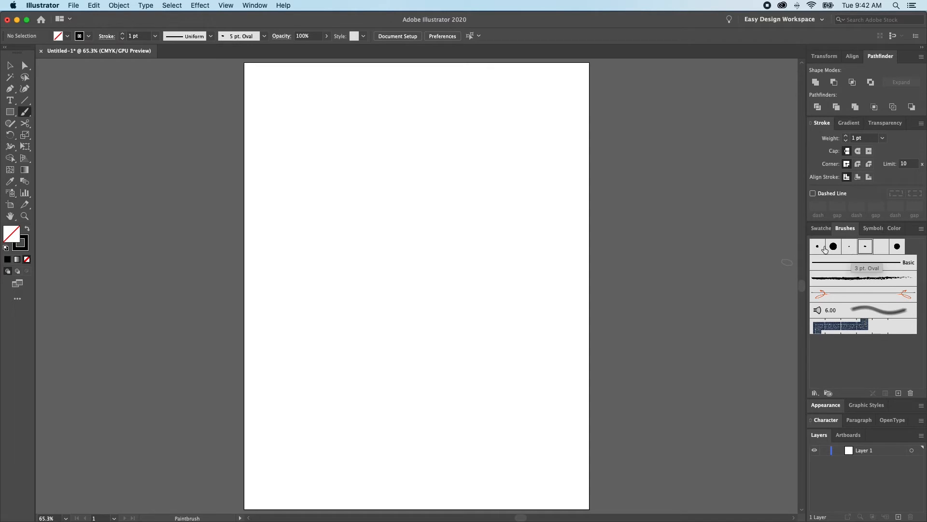
# - Configure the Blob Brush with a size of 144 pt, an angle of 114° and a roundness of 62%
pyautogui.moveTo(24, 111); pyautogui.dragTo(69, 123)
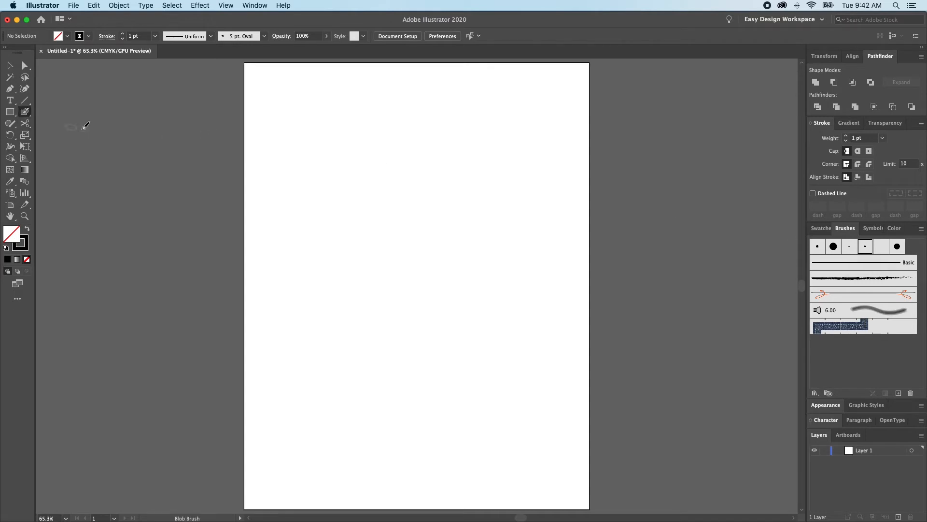
pyautogui.doubleClick(25, 111)
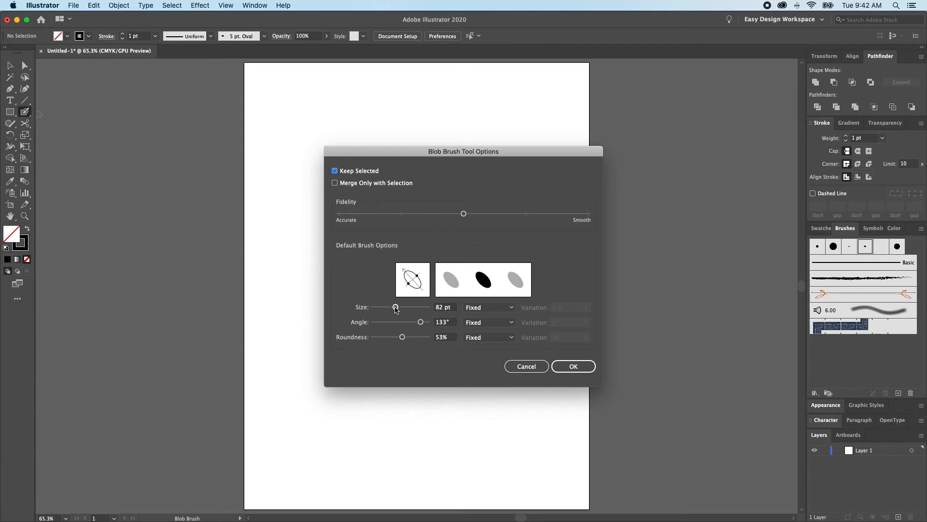
pyautogui.moveTo(396, 308); pyautogui.dragTo(408, 308)
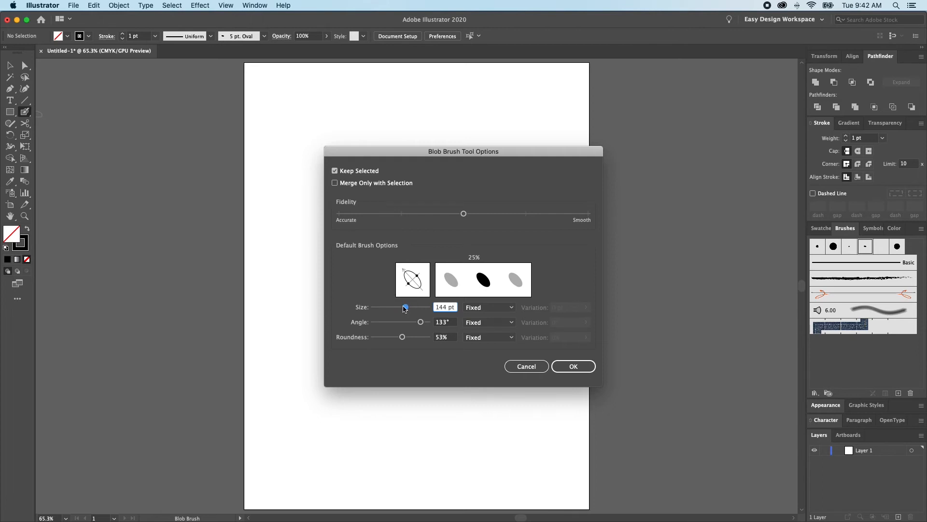
pyautogui.moveTo(420, 323)
pyautogui.mouseDown()
pyautogui.moveTo(385, 323)
pyautogui.moveTo(419, 323)
pyautogui.moveTo(382, 337)
pyautogui.moveTo(445, 337)
pyautogui.mouseUp()
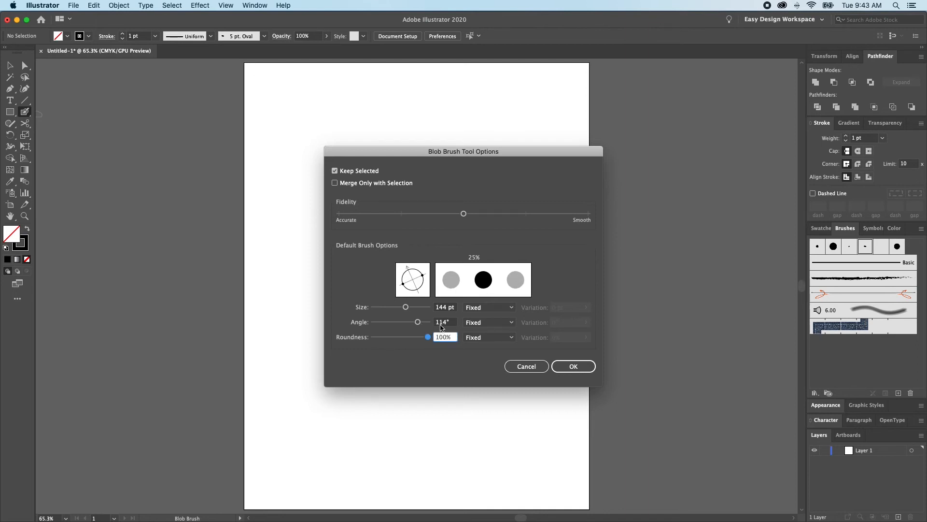
pyautogui.moveTo(428, 337)
pyautogui.mouseDown()
pyautogui.moveTo(397, 337)
pyautogui.moveTo(407, 337)
pyautogui.mouseUp()
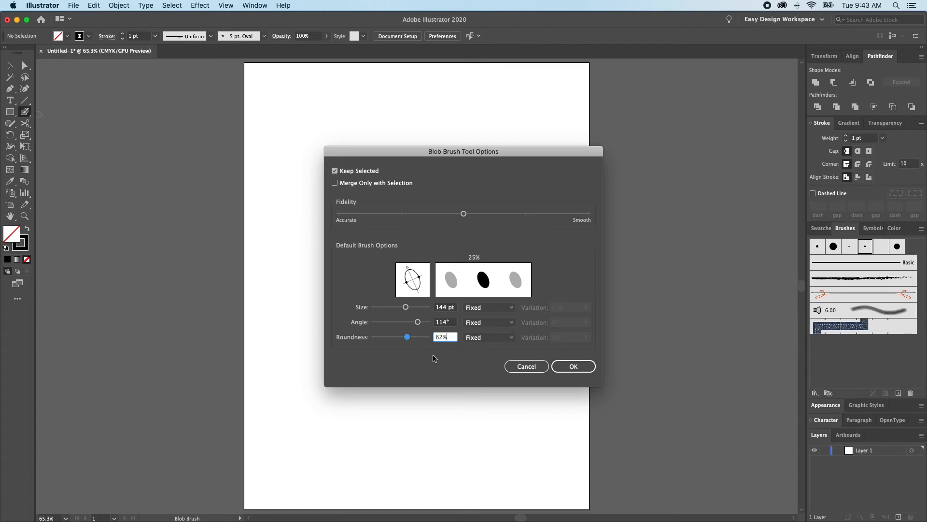
# - Make the Blob Brush's size random with a 75 pt variation and its angle random with a 108° variation
pyautogui.click(510, 308)
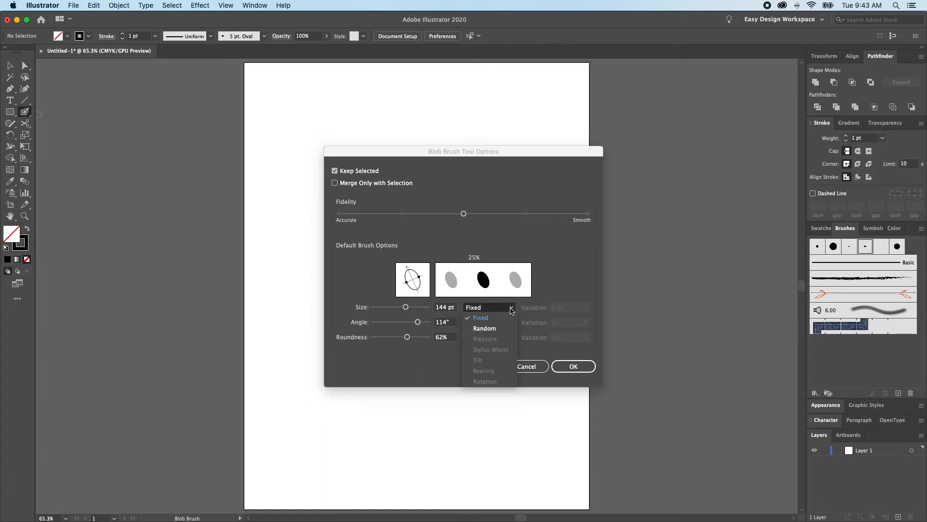
pyautogui.click(502, 332)
pyautogui.click(586, 307)
pyautogui.moveTo(558, 320)
pyautogui.mouseDown()
pyautogui.moveTo(606, 321)
pyautogui.moveTo(553, 321)
pyautogui.moveTo(571, 321)
pyautogui.mouseUp()
pyautogui.click(498, 322)
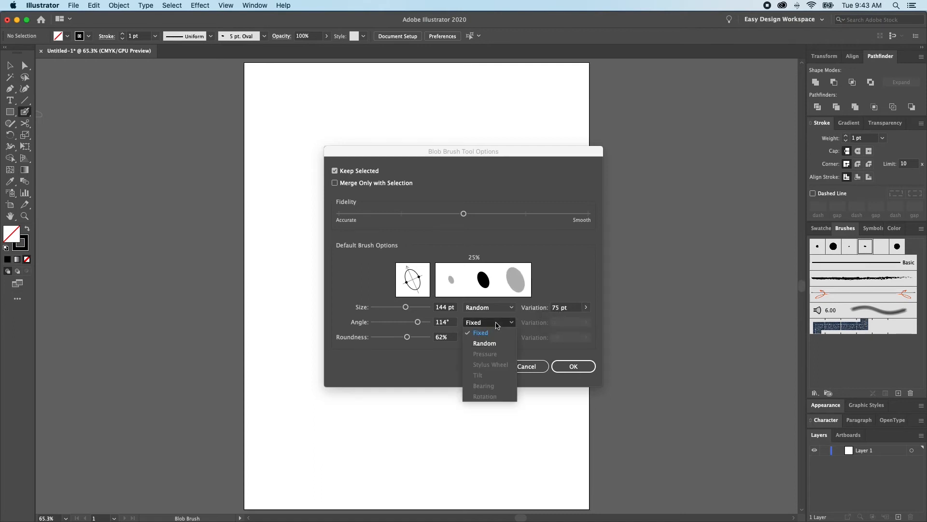
pyautogui.click(490, 347)
pyautogui.click(586, 322)
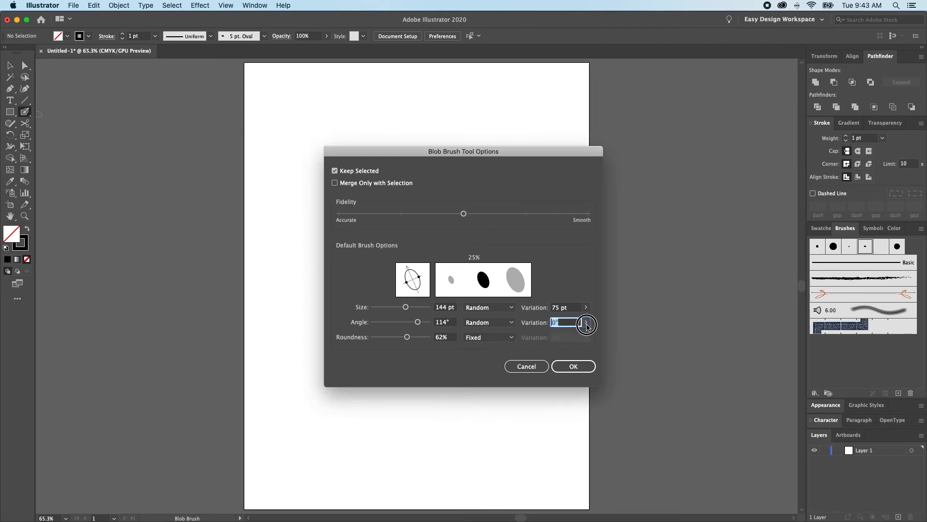
pyautogui.moveTo(575, 334)
pyautogui.mouseDown()
pyautogui.moveTo(560, 334)
pyautogui.moveTo(579, 335)
pyautogui.moveTo(569, 334)
pyautogui.mouseUp()
# - Make the Blob Brush's roundness random with a 38% variation and accept the tool options
pyautogui.click(489, 338)
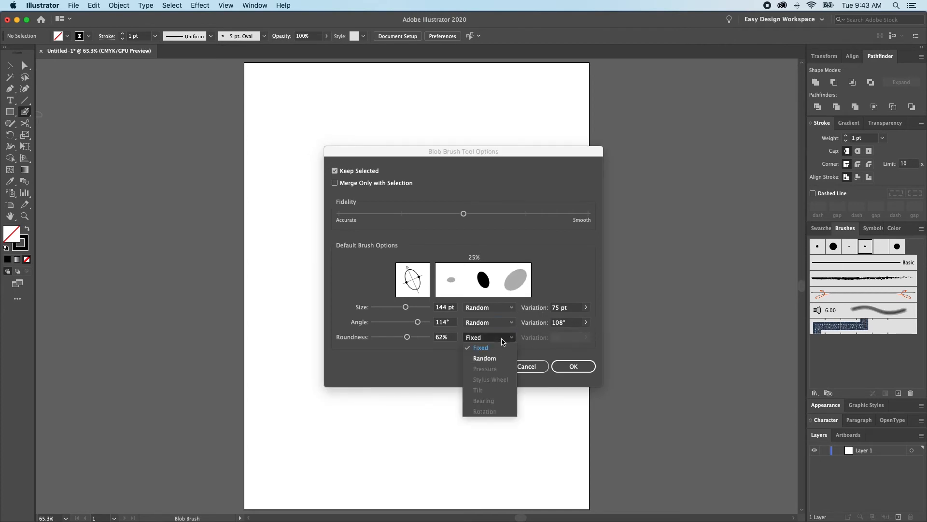
pyautogui.click(485, 358)
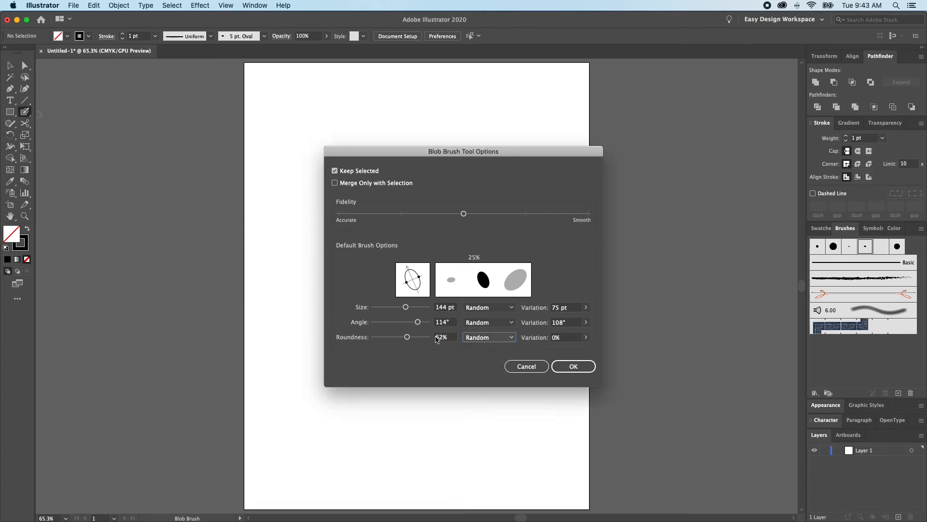
pyautogui.click(585, 337)
pyautogui.moveTo(549, 349); pyautogui.dragTo(598, 352)
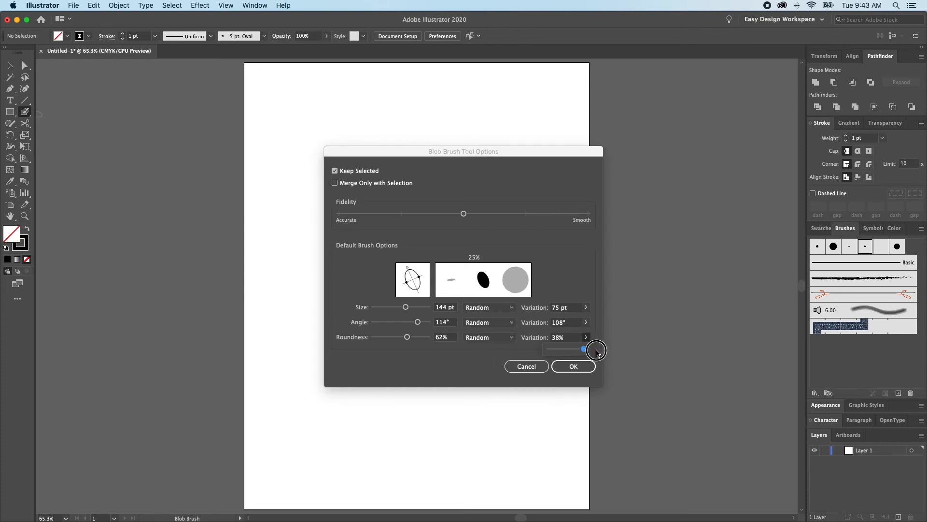
pyautogui.click(565, 366)
# - Paint a broad Blob Brush test stroke about 8.9 by 8.2 in across the artboard and delete it
pyautogui.moveTo(422, 181)
pyautogui.mouseDown()
pyautogui.moveTo(347, 226)
pyautogui.moveTo(489, 212)
pyautogui.moveTo(335, 447)
pyautogui.moveTo(261, 417)
pyautogui.mouseUp()
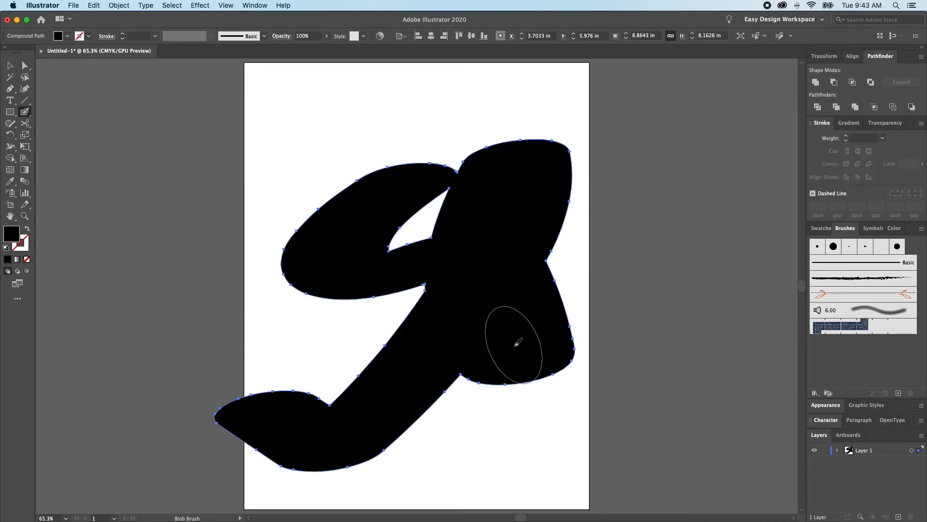
pyautogui.press('Delete')
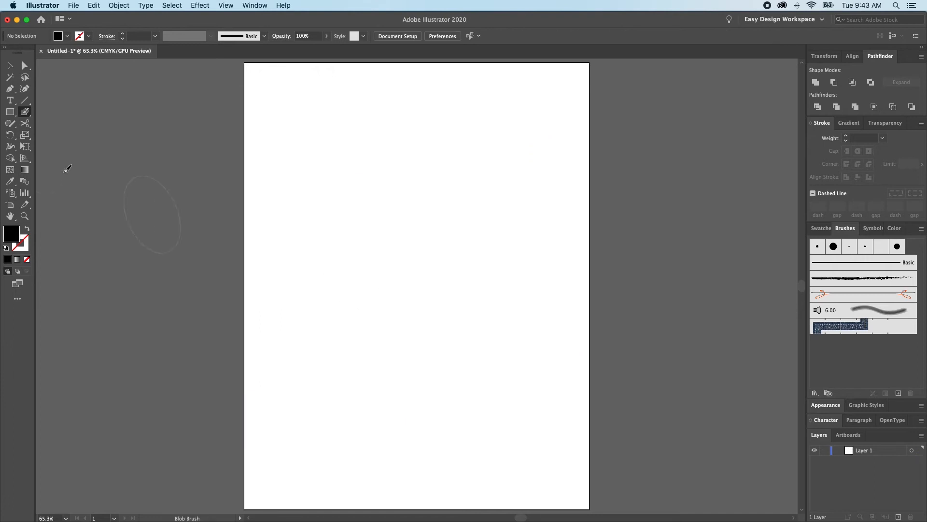
# - Reduce the Blob Brush size to 56 pt, paint a test stroke across the artboard and undo it
pyautogui.doubleClick(25, 112)
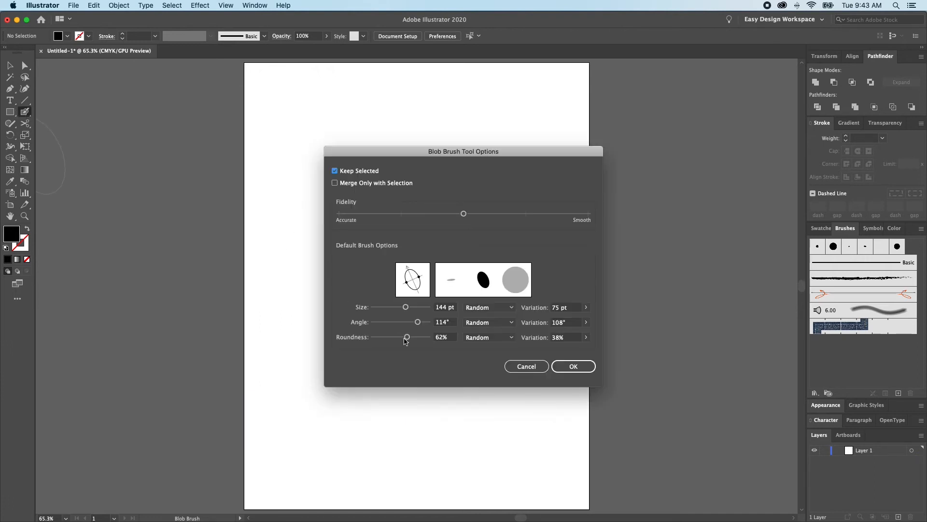
pyautogui.moveTo(406, 307); pyautogui.dragTo(388, 307)
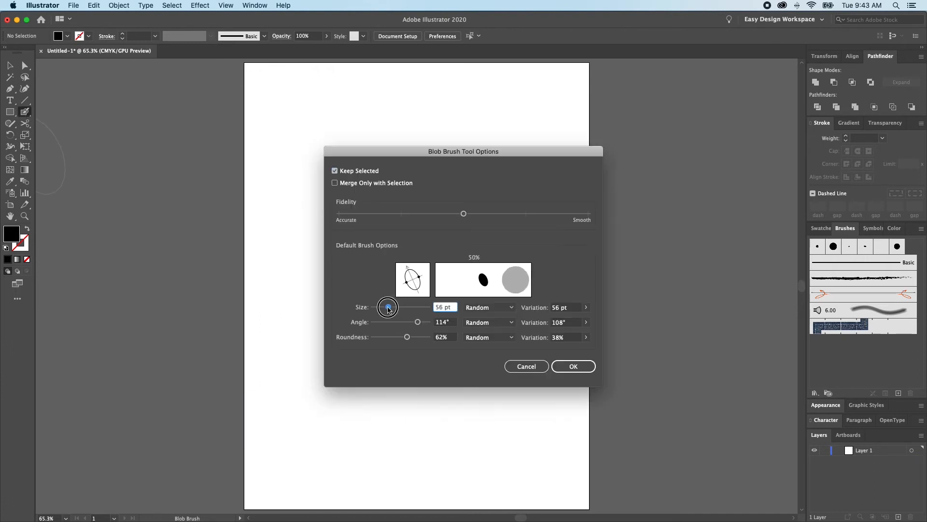
pyautogui.click(572, 366)
pyautogui.moveTo(429, 162)
pyautogui.mouseDown()
pyautogui.moveTo(275, 293)
pyautogui.moveTo(482, 371)
pyautogui.moveTo(357, 351)
pyautogui.moveTo(593, 141)
pyautogui.moveTo(584, 90)
pyautogui.mouseUp()
pyautogui.press('super+z')
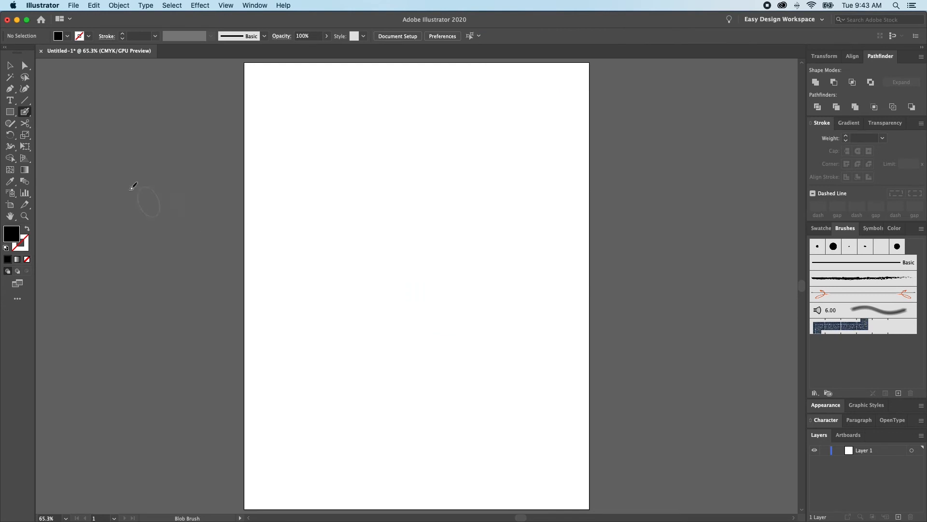
# - Paint a looping, self-crossing Blob Brush shape about 8.1 by 9.9 in over the artboard in black
pyautogui.press('p')
pyautogui.hotkey('shift', 'b')
pyautogui.moveTo(411, 119)
pyautogui.mouseDown()
pyautogui.moveTo(369, 131)
pyautogui.moveTo(424, 209)
pyautogui.mouseUp()
pyautogui.moveTo(507, 339)
pyautogui.mouseDown()
pyautogui.moveTo(367, 387)
pyautogui.moveTo(578, 151)
pyautogui.moveTo(542, 474)
pyautogui.moveTo(316, 389)
pyautogui.mouseUp()
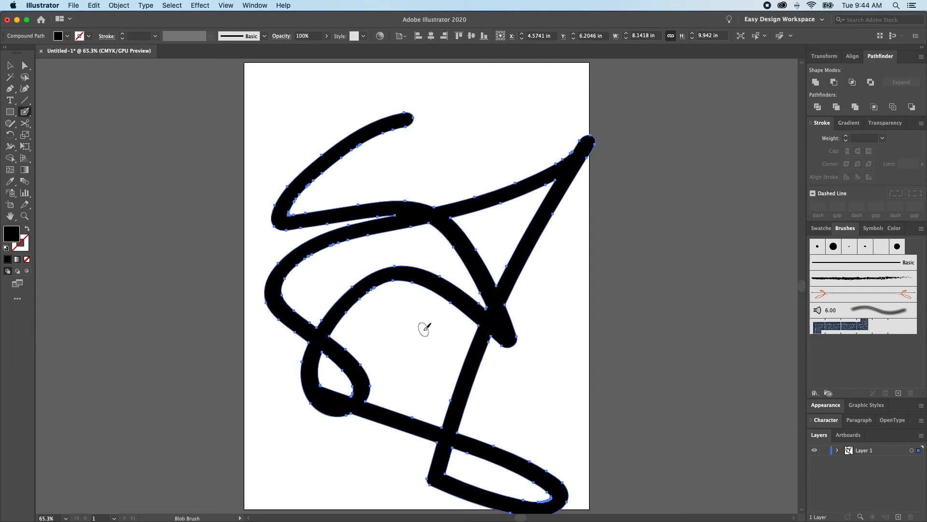
# - Switch the Blob Brush's size, angle and roundness to Fixed in the tool options
pyautogui.doubleClick(26, 112)
pyautogui.click(497, 307)
pyautogui.click(481, 317)
pyautogui.click(490, 322)
pyautogui.click(481, 333)
pyautogui.click(489, 337)
pyautogui.click(490, 348)
# - Set the Blob Brush's size to 71 pt, angle to 128° and roundness to 50%
pyautogui.moveTo(384, 308); pyautogui.dragTo(391, 308)
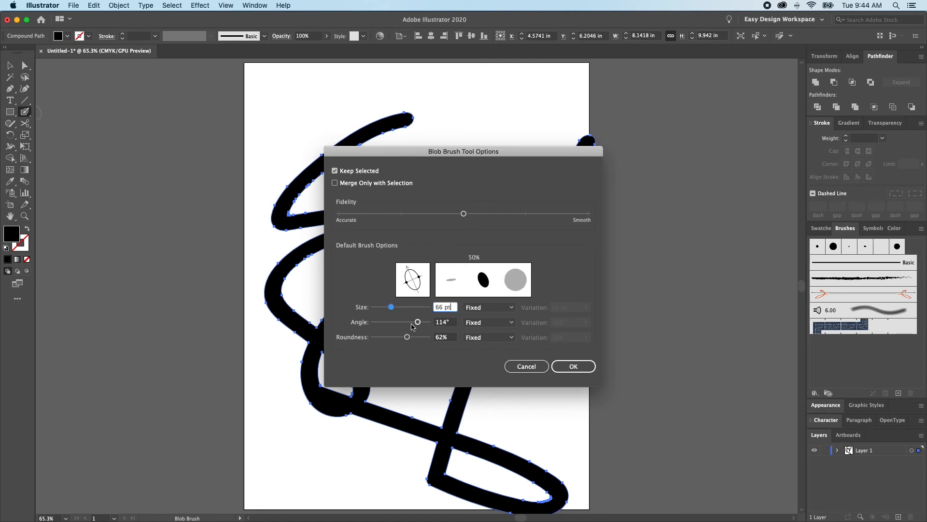
pyautogui.moveTo(421, 323); pyautogui.dragTo(401, 337)
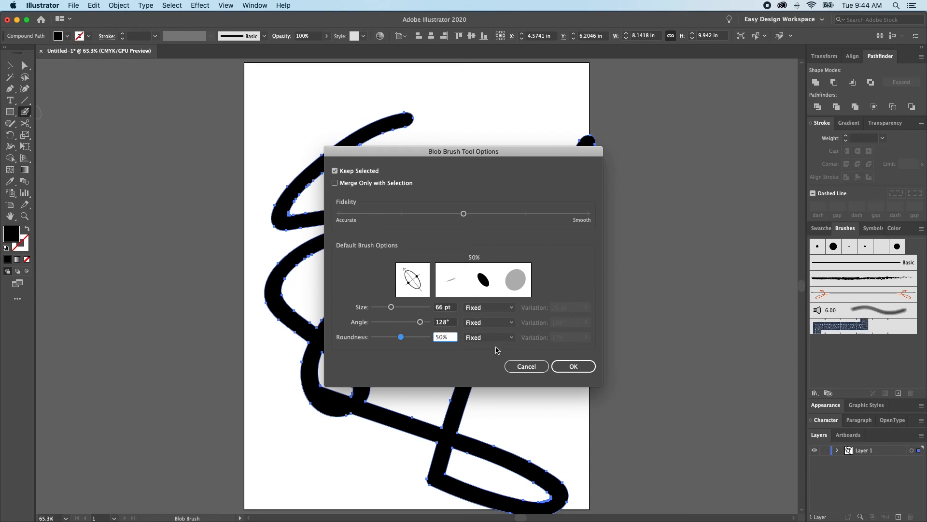
pyautogui.moveTo(391, 308)
pyautogui.mouseDown()
pyautogui.moveTo(407, 307)
pyautogui.moveTo(393, 307)
pyautogui.mouseUp()
# - Switch the Blob Brush's size, angle and roundness from Fixed to Random variation
pyautogui.click(487, 311)
pyautogui.click(489, 330)
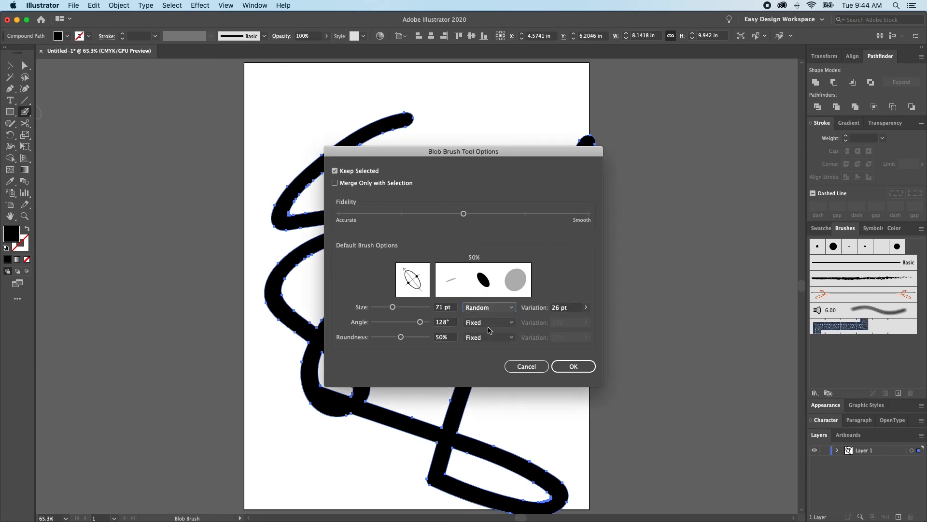
pyautogui.click(498, 322)
pyautogui.click(493, 341)
pyautogui.click(493, 337)
pyautogui.click(492, 356)
# - Reduce the random variation to 0% for roundness, 0° for angle and 0 pt for size
pyautogui.click(586, 337)
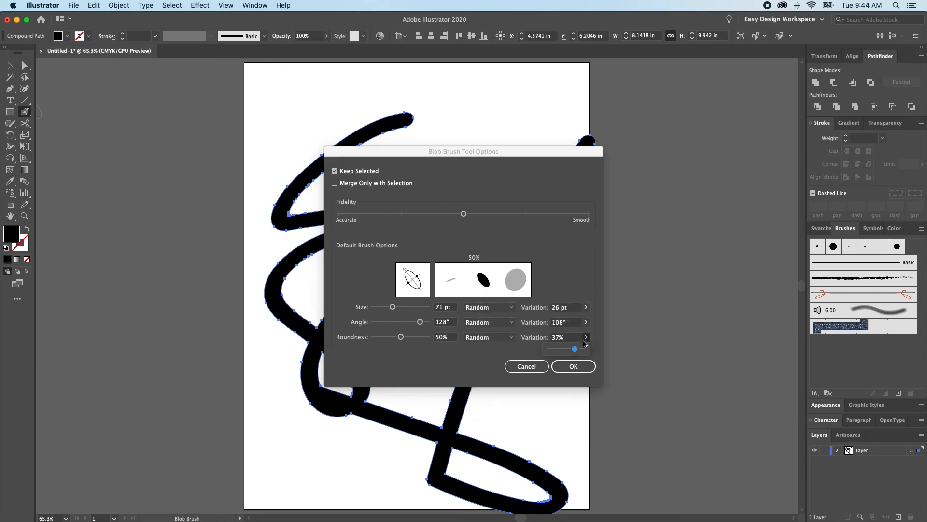
pyautogui.moveTo(576, 348); pyautogui.dragTo(494, 345)
pyautogui.click(585, 322)
pyautogui.moveTo(571, 335); pyautogui.dragTo(524, 321)
pyautogui.click(586, 307)
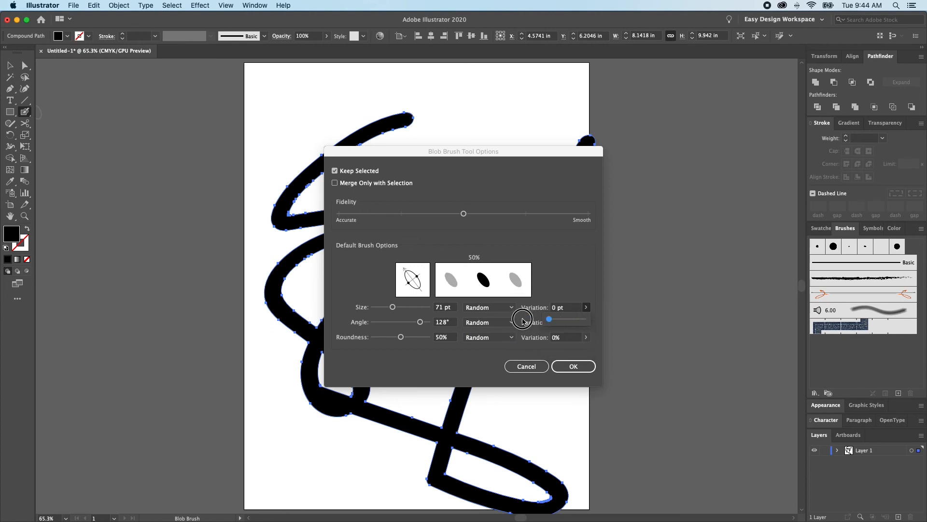
# - Return the Blob Brush's size, angle and roundness to Fixed and accept the tool options
pyautogui.click(485, 307)
pyautogui.click(481, 315)
pyautogui.click(485, 322)
pyautogui.click(481, 330)
pyautogui.click(486, 337)
pyautogui.click(487, 350)
pyautogui.press('Return')
# - Clear all artwork and paint a looping, self-crossing black Blob Brush shape about 8.3 by 9 in on the artboard
pyautogui.press('super+a')
pyautogui.press('Delete')
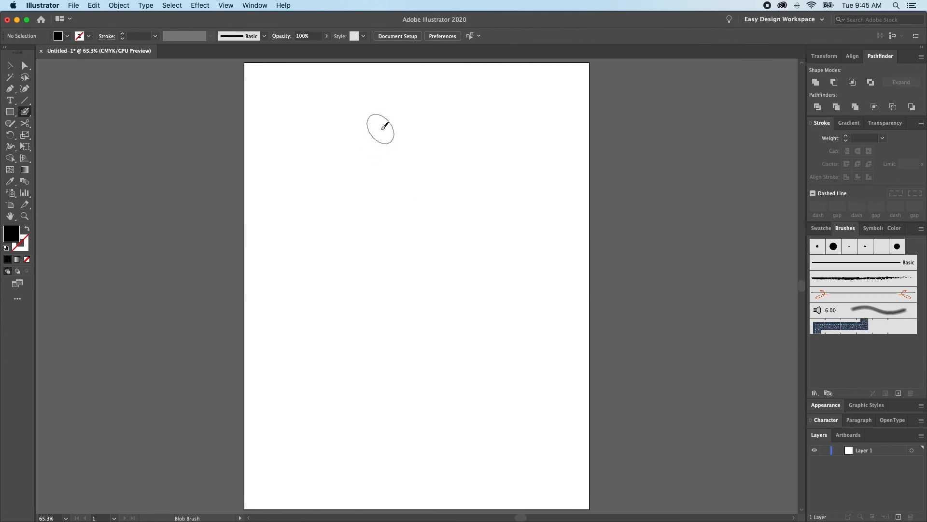
pyautogui.moveTo(482, 102)
pyautogui.mouseDown()
pyautogui.moveTo(331, 151)
pyautogui.moveTo(348, 255)
pyautogui.moveTo(573, 383)
pyautogui.moveTo(503, 38)
pyautogui.moveTo(502, 65)
pyautogui.mouseUp()
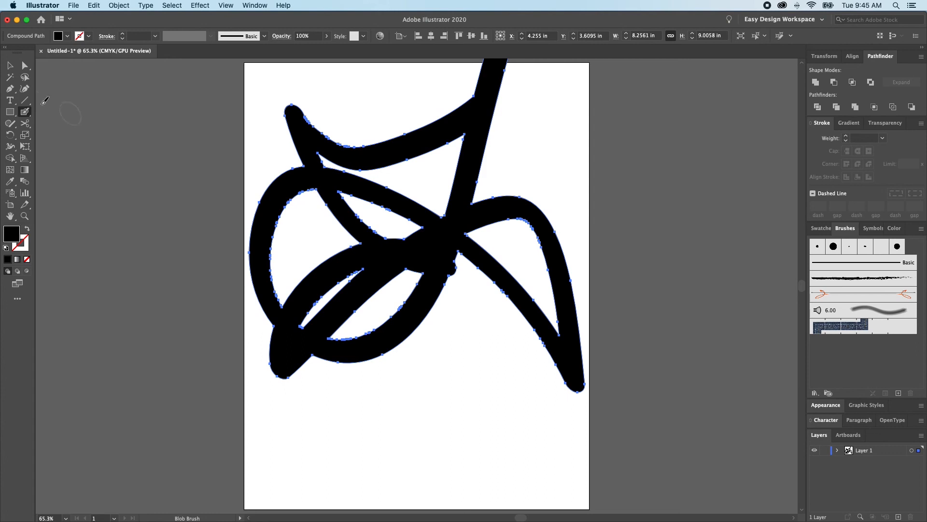
# - Keep Merge Only with Selection off in the Blob Brush options and paint a curved stroke across the shape's right side down to the lower left
pyautogui.doubleClick(24, 112)
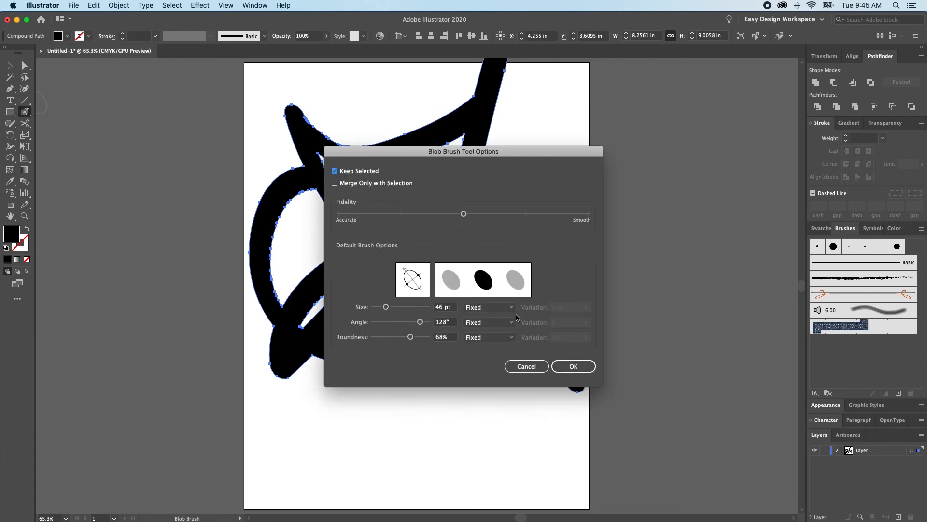
pyautogui.click(574, 366)
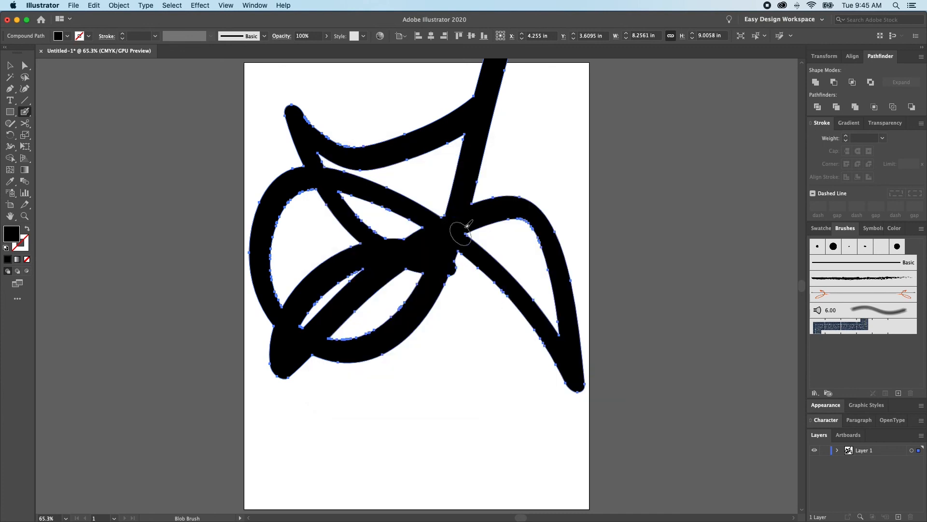
pyautogui.moveTo(537, 141)
pyautogui.mouseDown()
pyautogui.moveTo(534, 213)
pyautogui.moveTo(305, 472)
pyautogui.mouseUp()
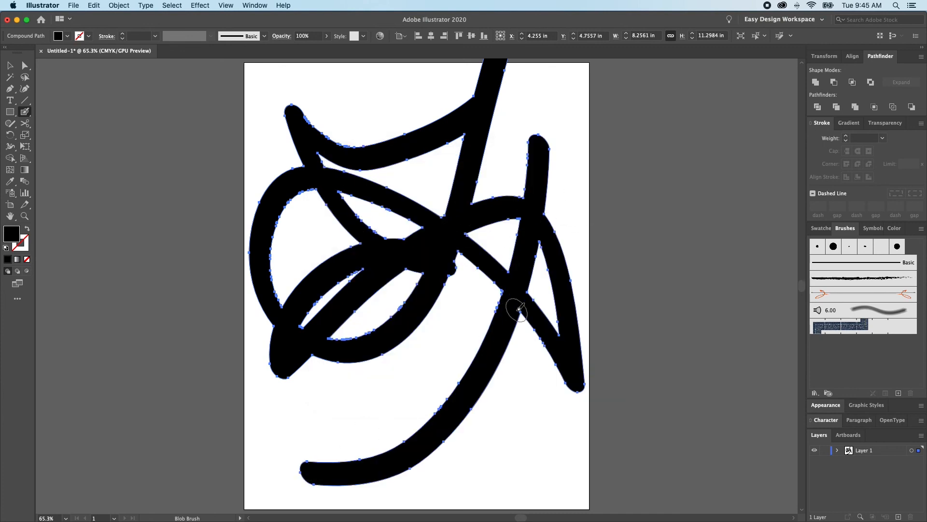
# - Enable Merge Only with Selection, paint a curved stroke about 8.8 by 9.9 in across the unselected artwork, and deselect it
pyautogui.doubleClick(24, 113)
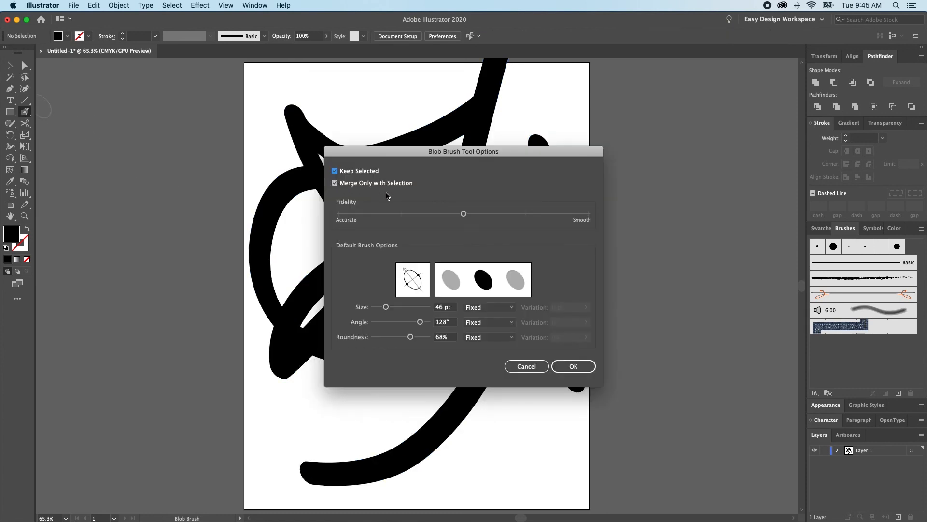
pyautogui.click(573, 366)
pyautogui.moveTo(411, 116)
pyautogui.mouseDown()
pyautogui.moveTo(369, 129)
pyautogui.moveTo(594, 495)
pyautogui.mouseUp()
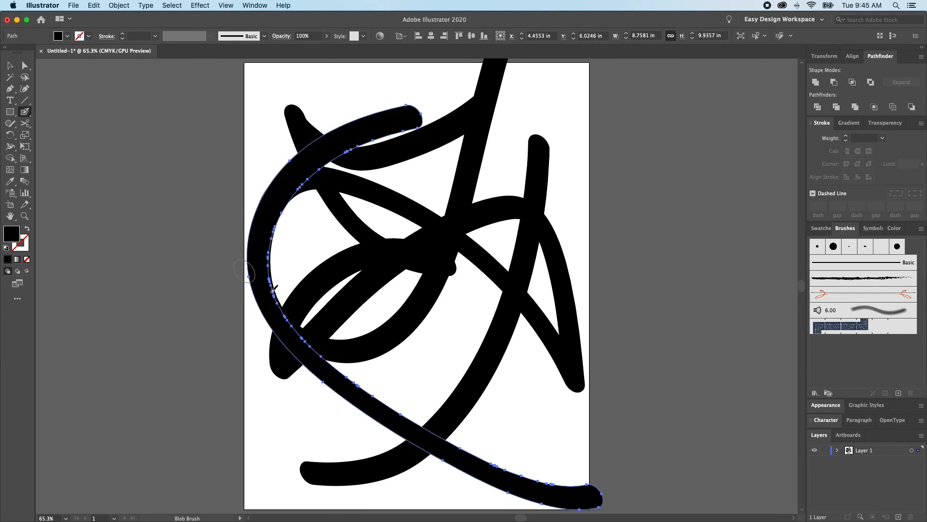
pyautogui.keyDown('super'); pyautogui.click(451, 219); pyautogui.keyUp('super')
pyautogui.keyDown('super'); pyautogui.click(46, 96); pyautogui.keyUp('super')
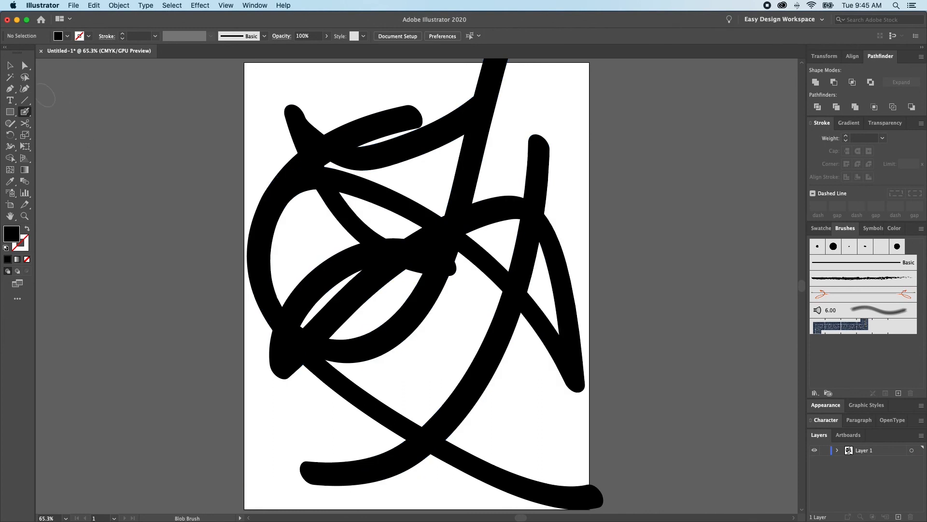
# - Disable Merge Only with Selection and paint a bent stroke from the upper right around the left side to the lower right over the artwork
pyautogui.doubleClick(24, 113)
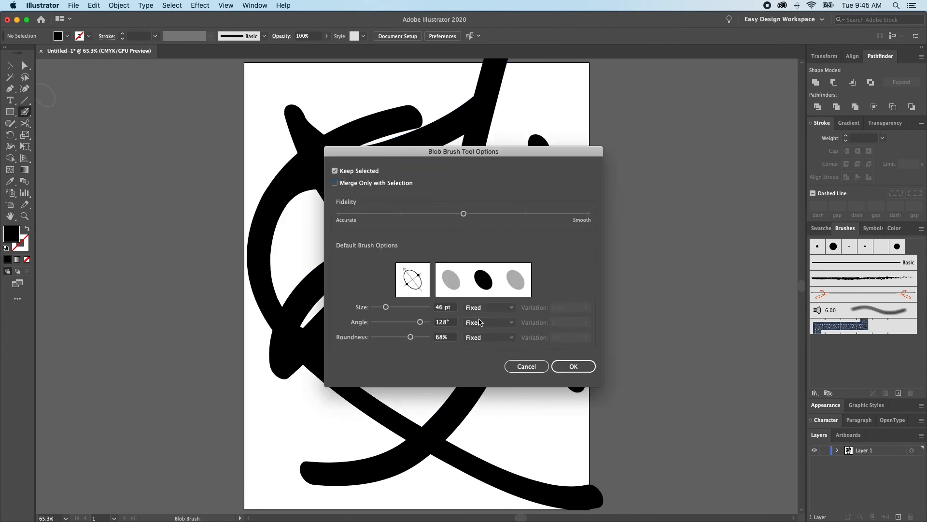
pyautogui.click(573, 366)
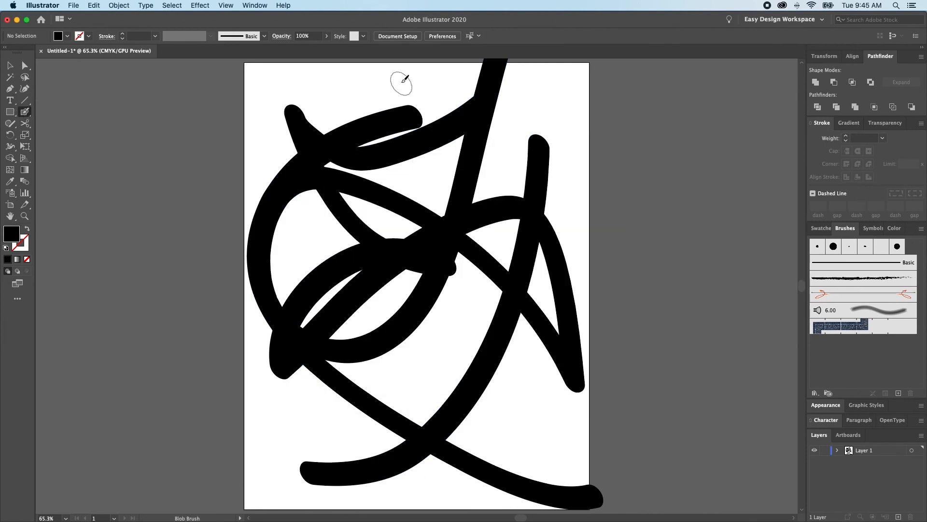
pyautogui.moveTo(560, 100)
pyautogui.mouseDown()
pyautogui.moveTo(360, 112)
pyautogui.moveTo(307, 204)
pyautogui.moveTo(405, 305)
pyautogui.moveTo(582, 437)
pyautogui.mouseUp()
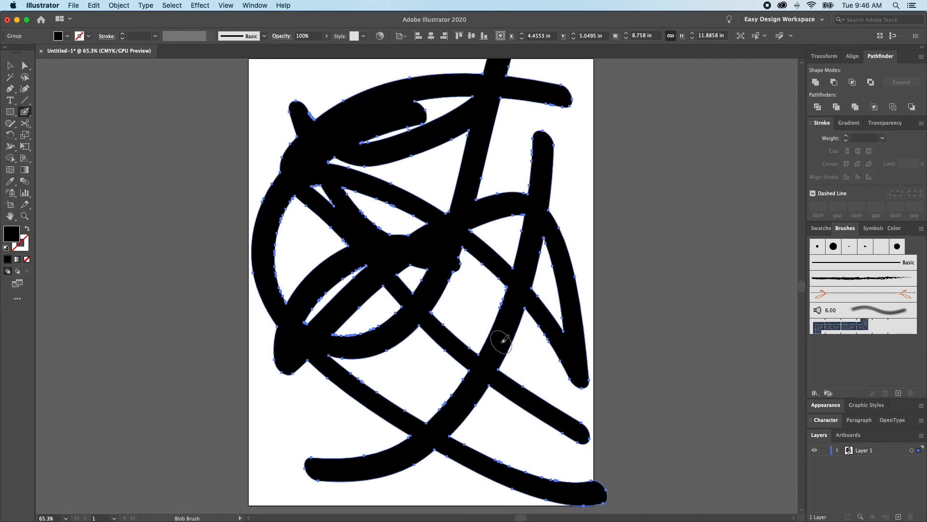